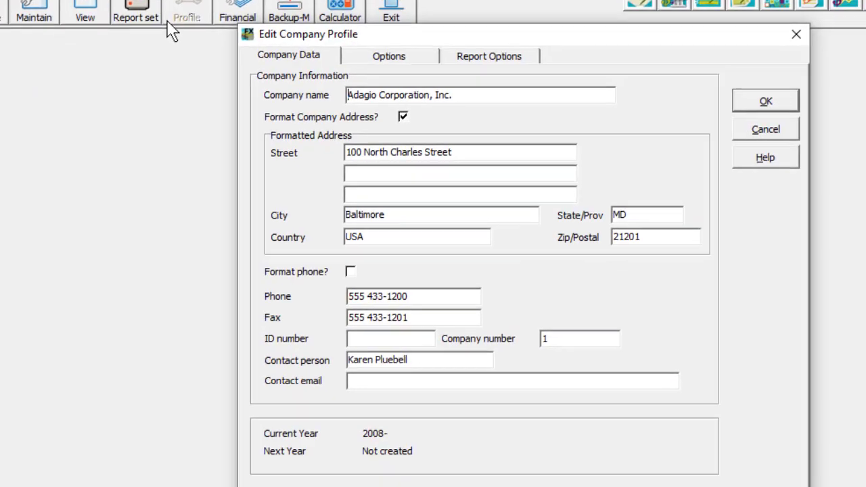
pyautogui.click(318, 39)
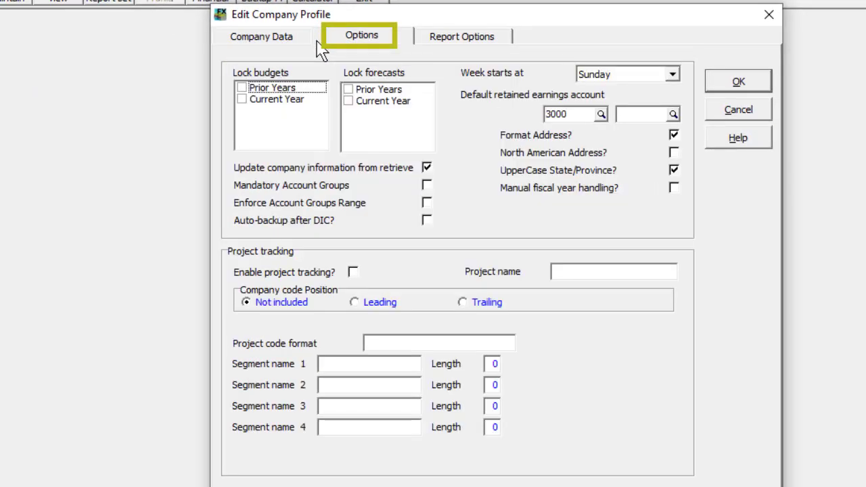
pyautogui.click(352, 272)
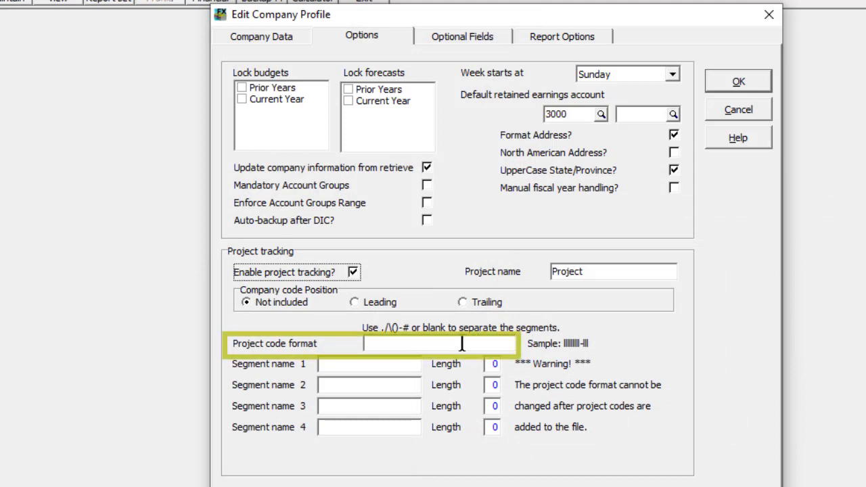
pyautogui.click(462, 344)
pyautogui.write('111#222-33333333333')
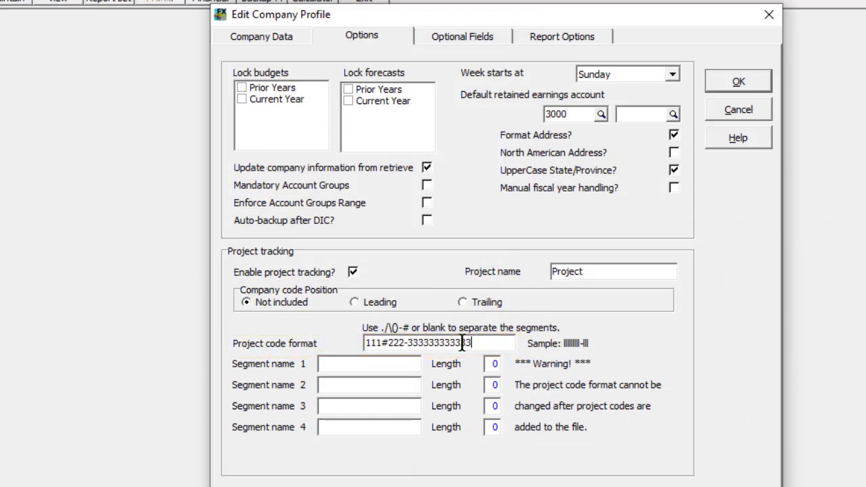
pyautogui.press('Tab')
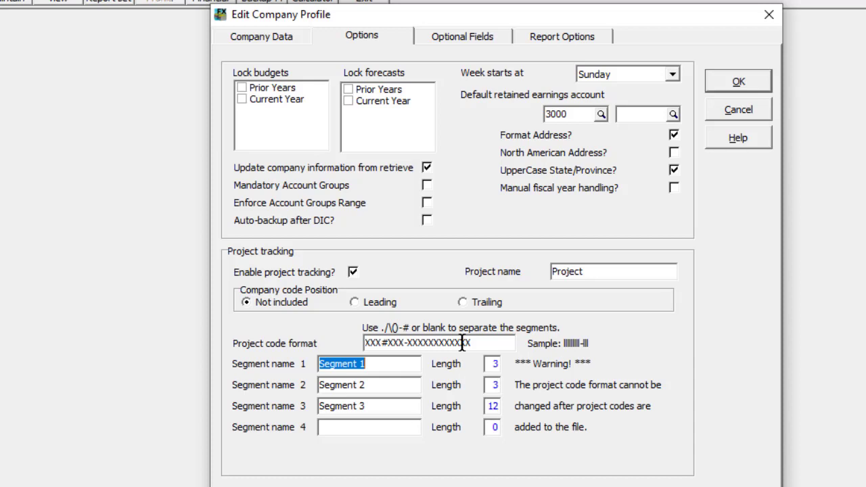
# Set the company code position to Leading, prefix the project code format with cccccc/, and show the optional fields settings.
pyautogui.click(364, 308)
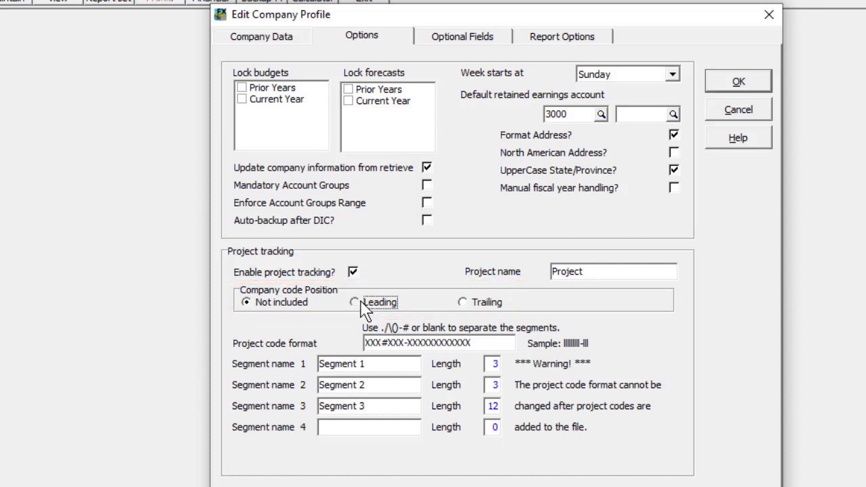
pyautogui.click(364, 343)
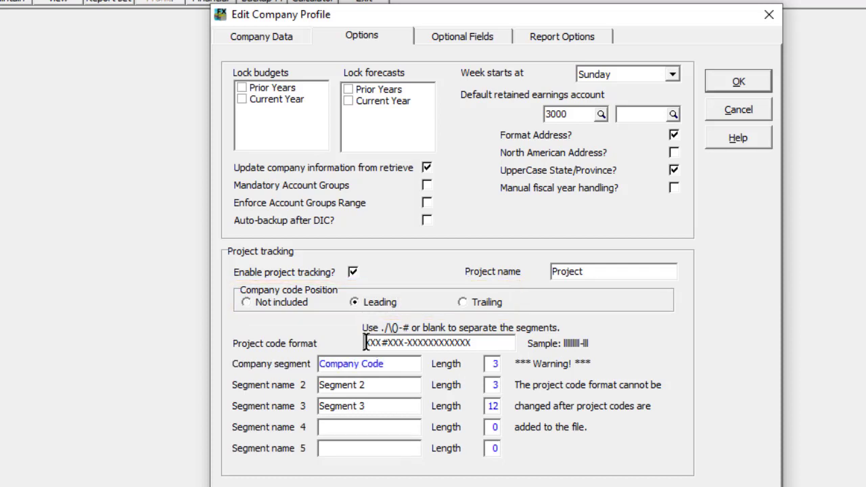
pyautogui.write('cccccc')
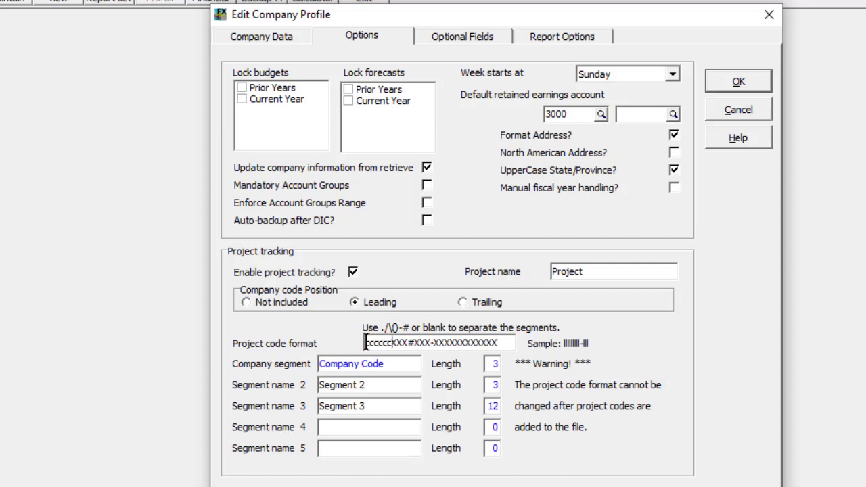
pyautogui.write('/')
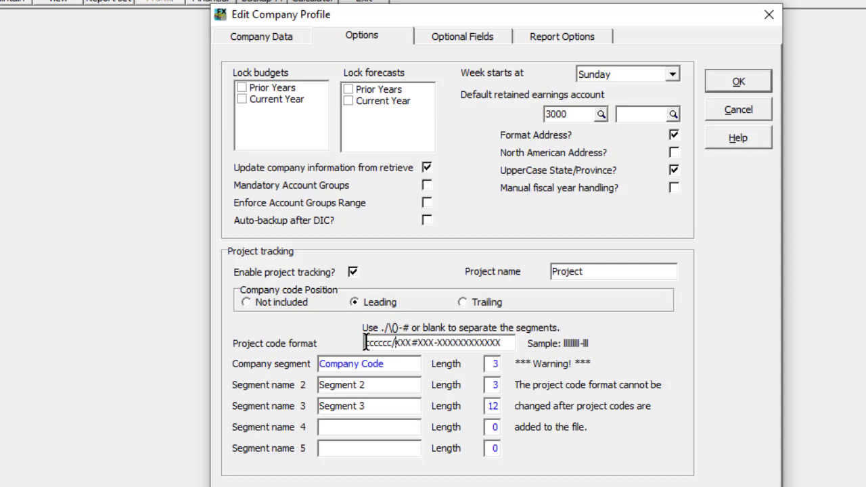
pyautogui.press('Tab')
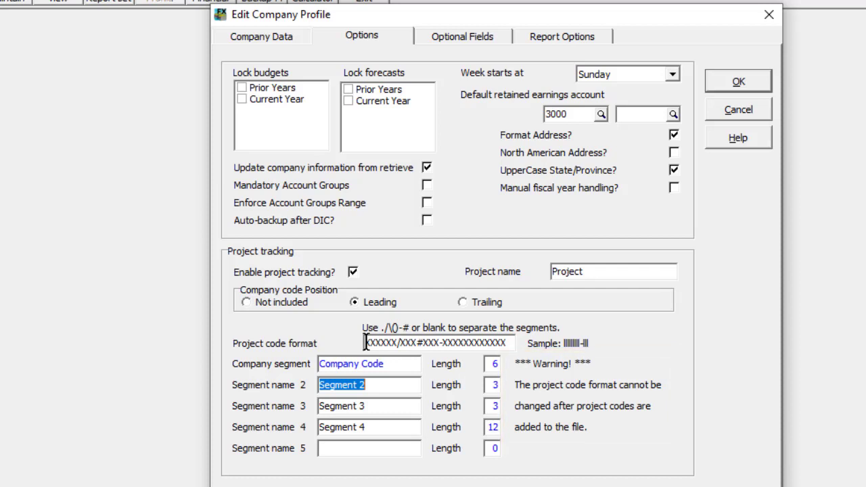
pyautogui.click(423, 39)
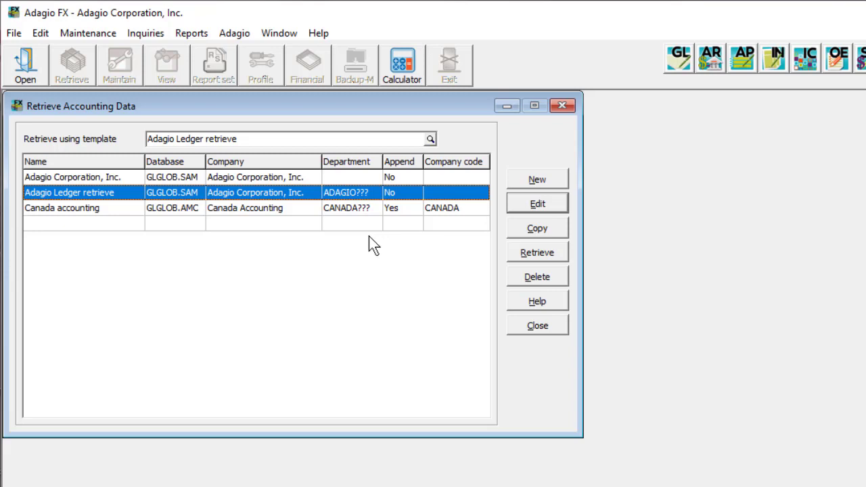
# Edit the Adagio Ledger retrieve template to append to existing data, and set its company code to ADAGIO.
pyautogui.click(511, 206)
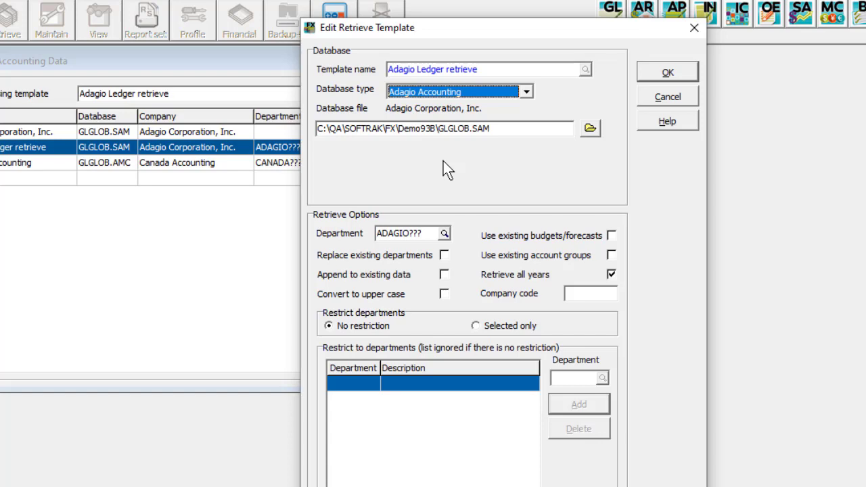
pyautogui.click(444, 275)
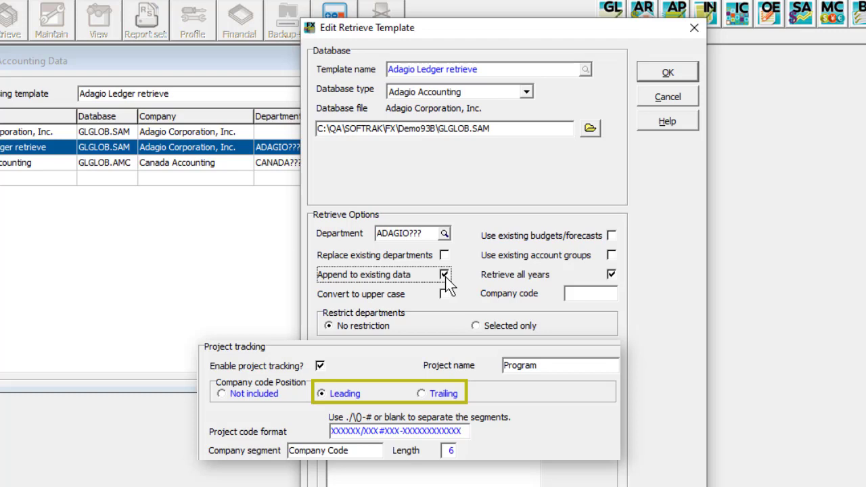
pyautogui.click(611, 294)
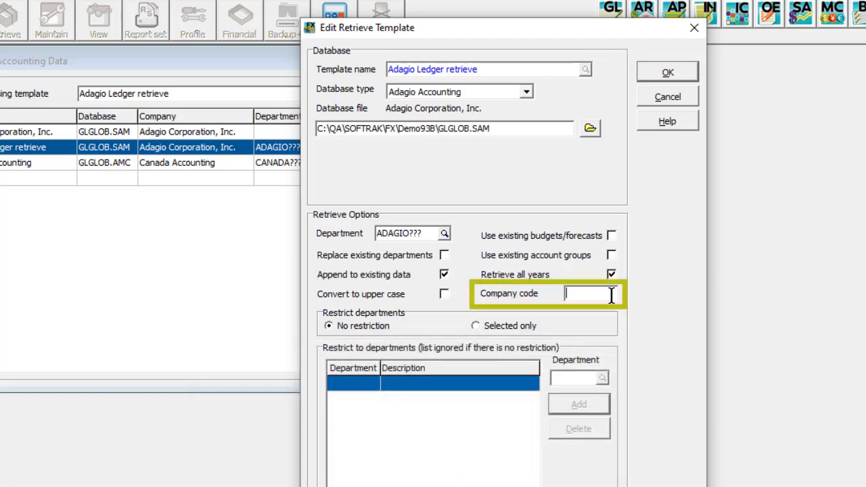
pyautogui.write('ADAGIO')
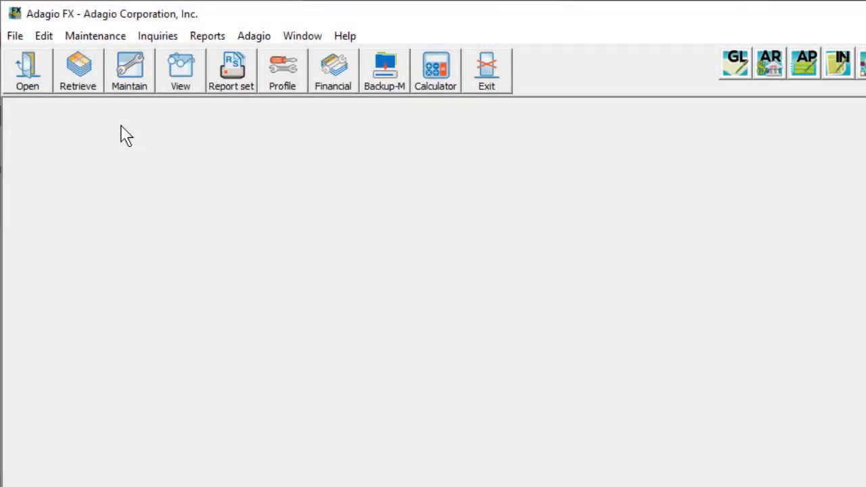
# Examine the project list down to its last entries and open the first project with the CANADA company code.
pyautogui.click(53, 38)
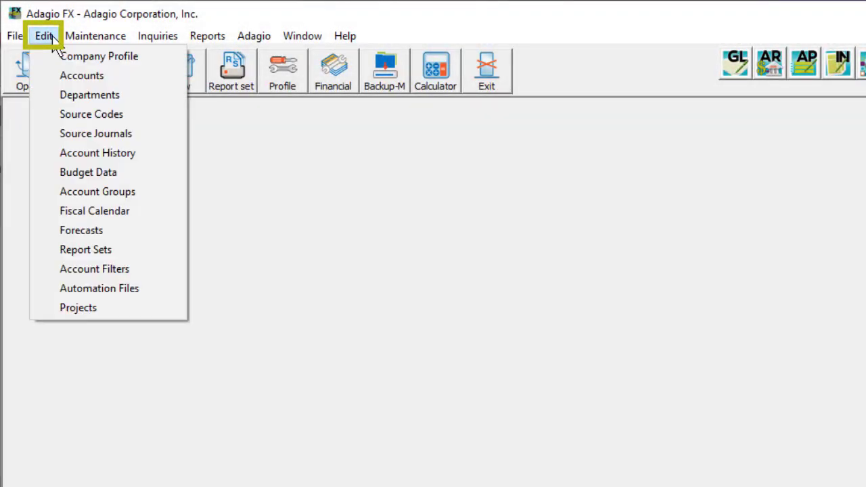
pyautogui.click(122, 314)
pyautogui.moveTo(697, 70); pyautogui.dragTo(703, 477)
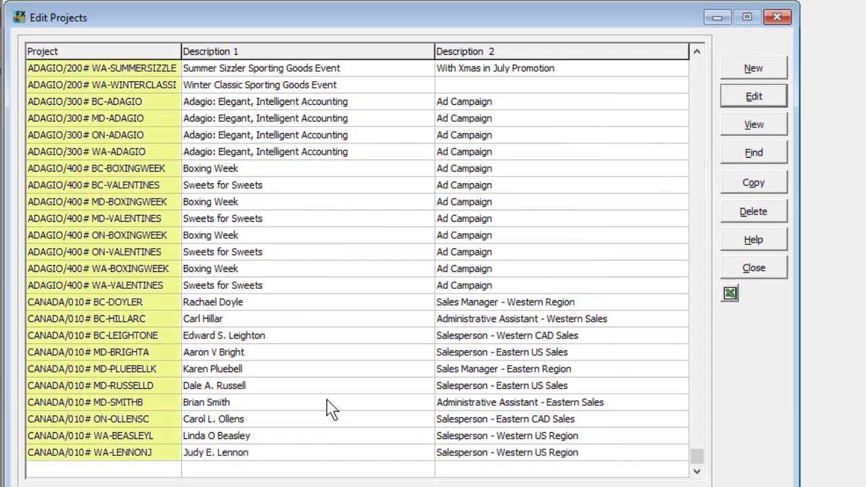
pyautogui.click(33, 305)
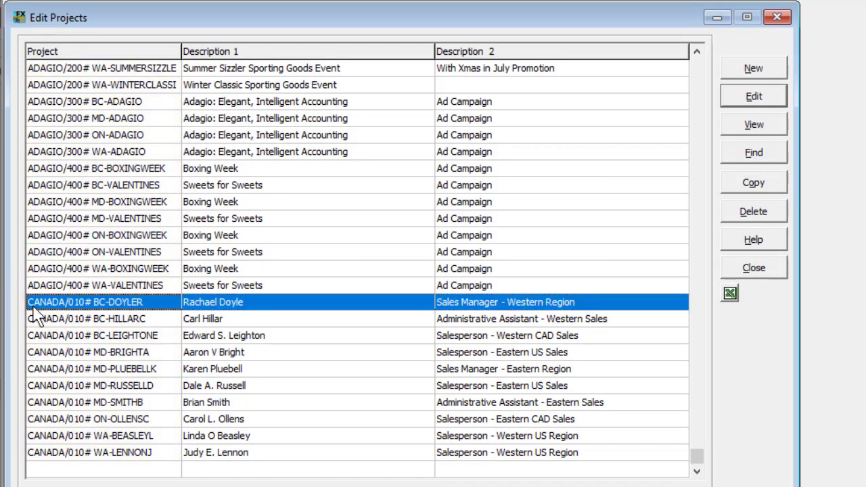
pyautogui.press('Return')
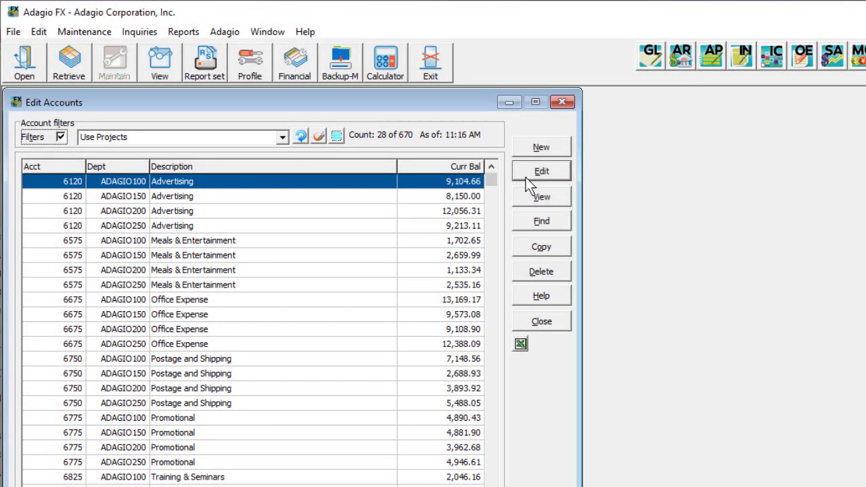
# Open Advertising account 6120 in department ADAGIO100 for editing.
pyautogui.click(525, 177)
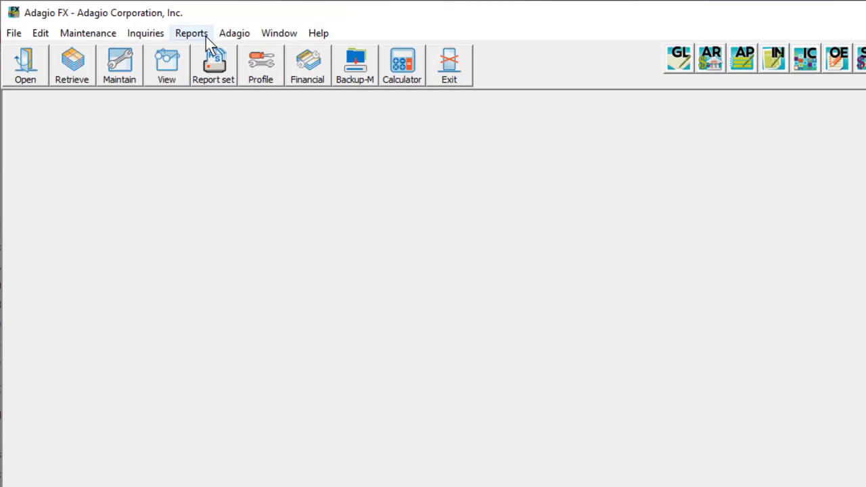
pyautogui.click(192, 33)
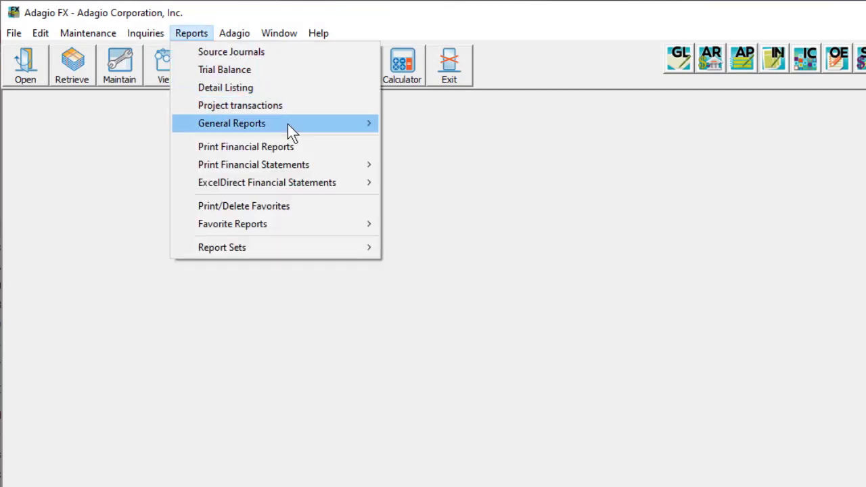
pyautogui.moveTo(287, 124)
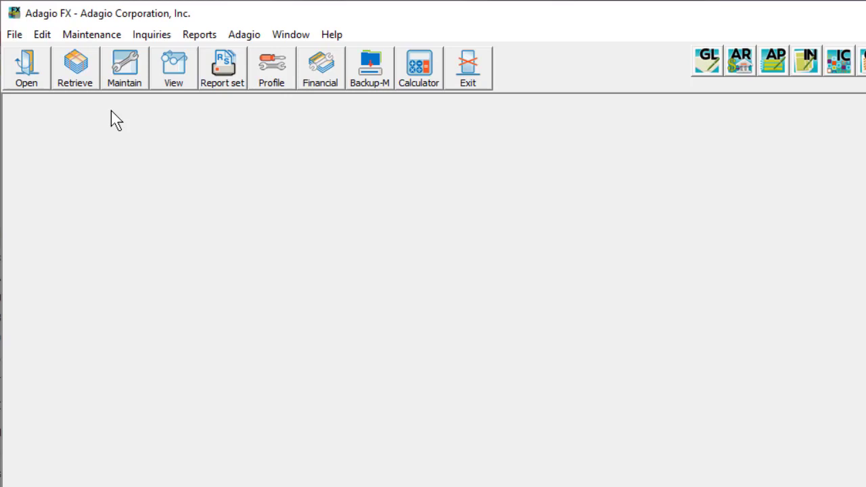
# Create the next fiscal year budgets for 2013 with all periods open.
pyautogui.click(121, 38)
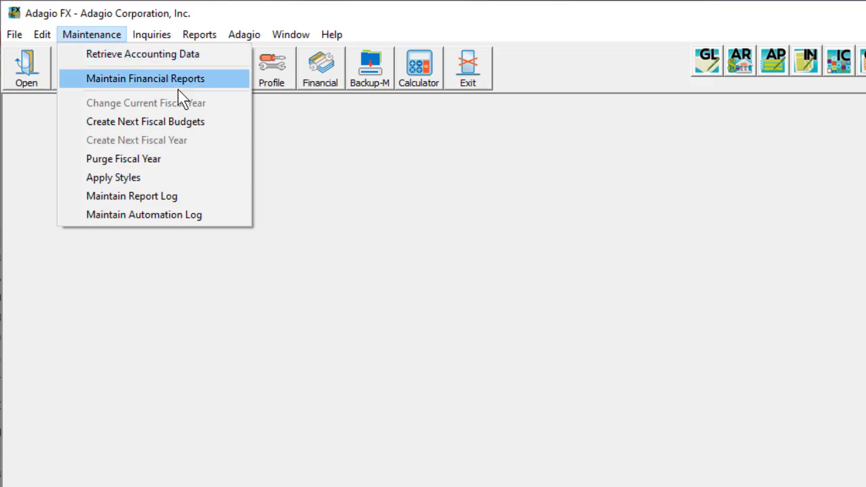
pyautogui.click(212, 123)
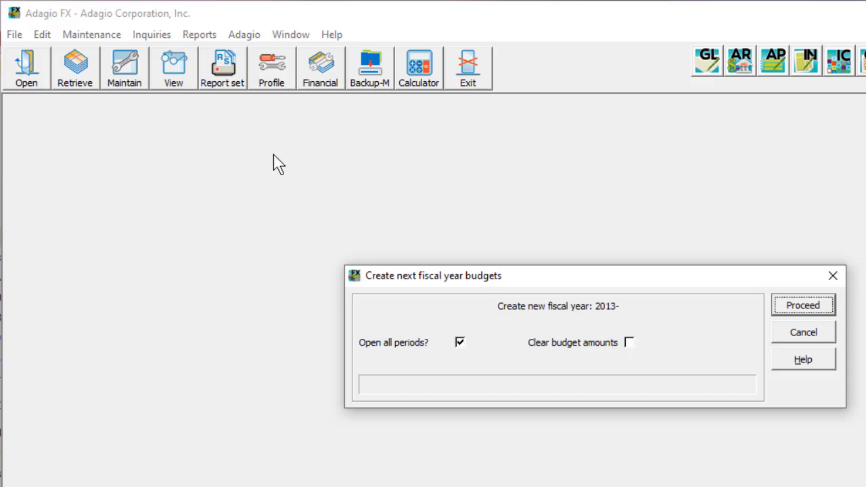
pyautogui.click(778, 305)
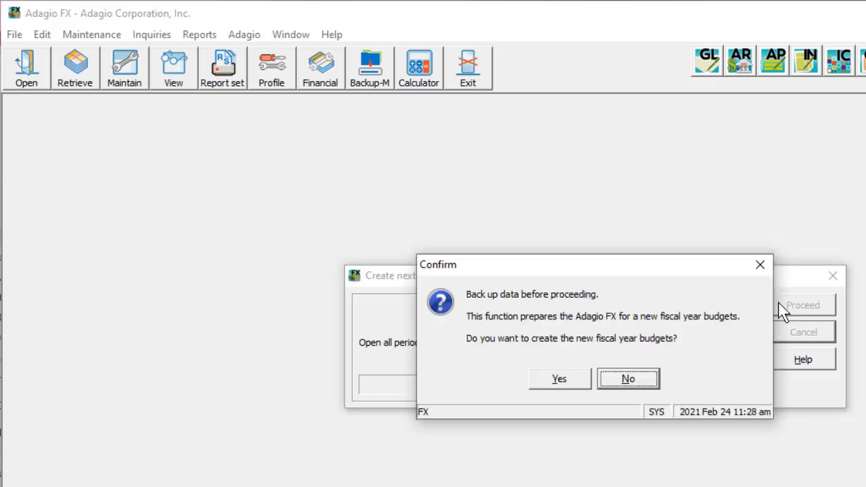
pyautogui.click(580, 380)
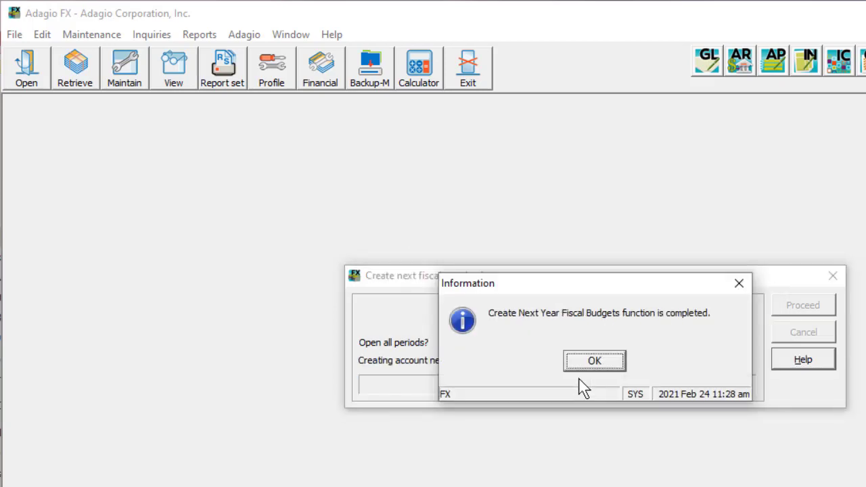
pyautogui.click(577, 369)
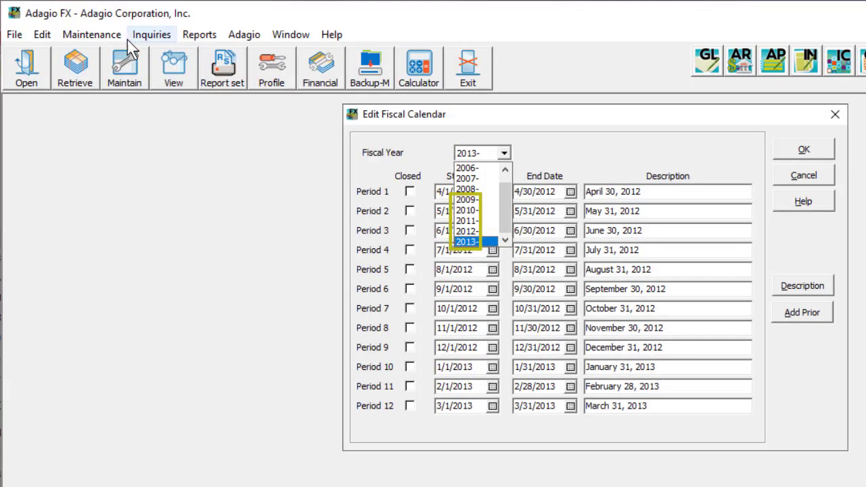
pyautogui.click(119, 37)
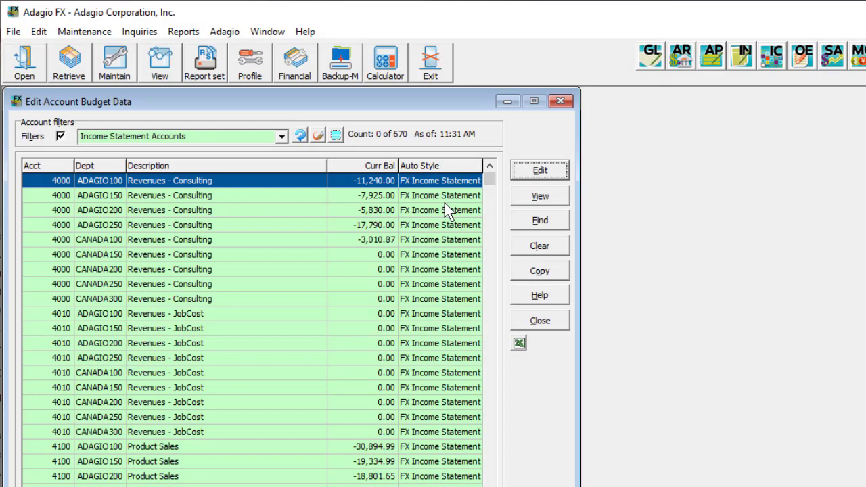
# Open the budget of account 4000, department ADAGIO100, for editing and choose 2013 as the target budget year.
pyautogui.click(515, 172)
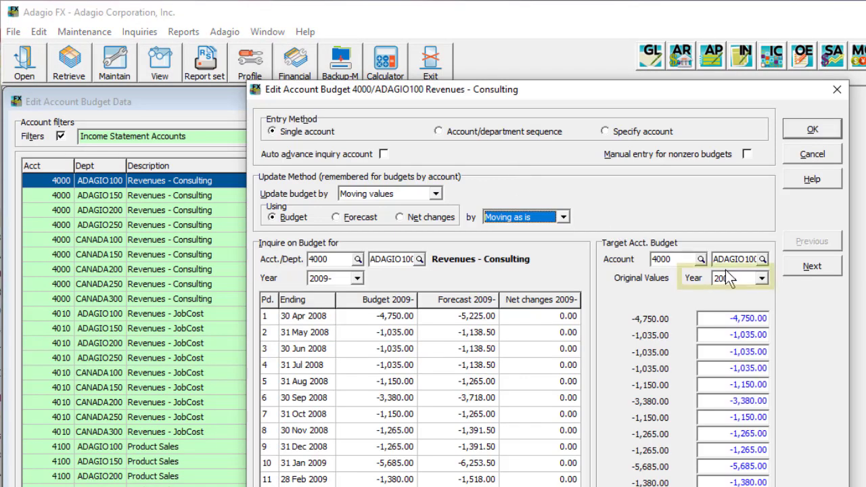
pyautogui.click(761, 278)
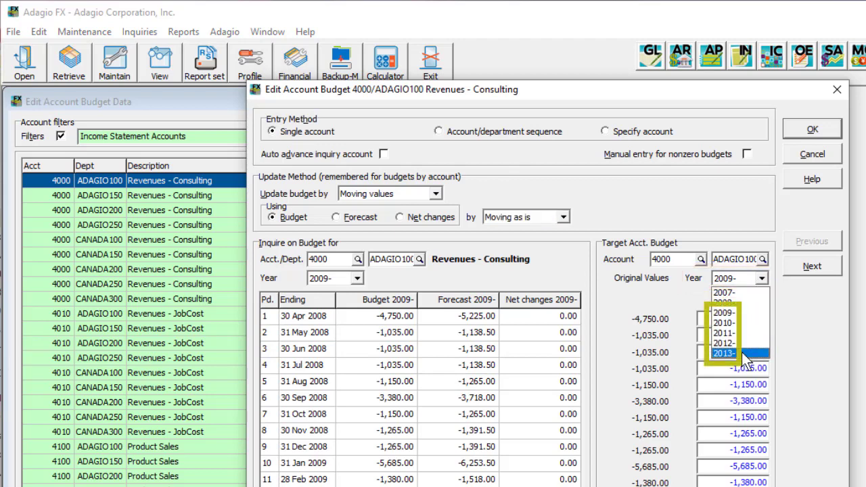
pyautogui.click(741, 352)
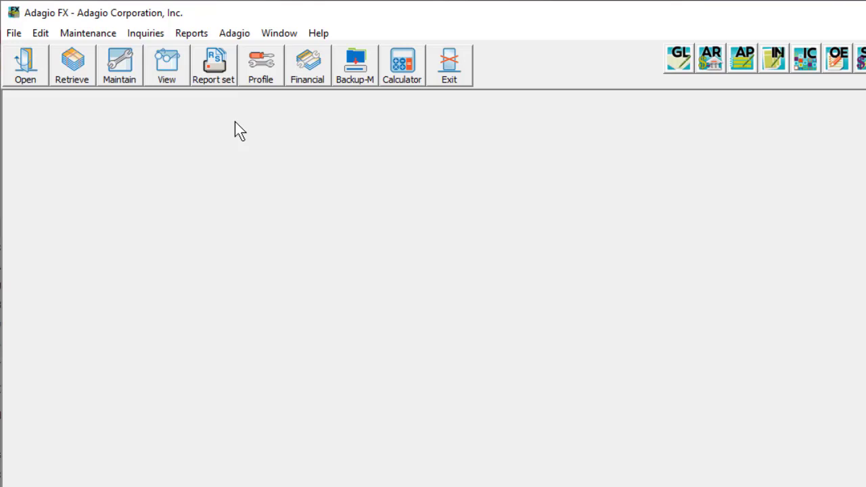
# Turn on manual fiscal year handling in the company profile options, save the profile, and list the available maintenance functions.
pyautogui.click(269, 80)
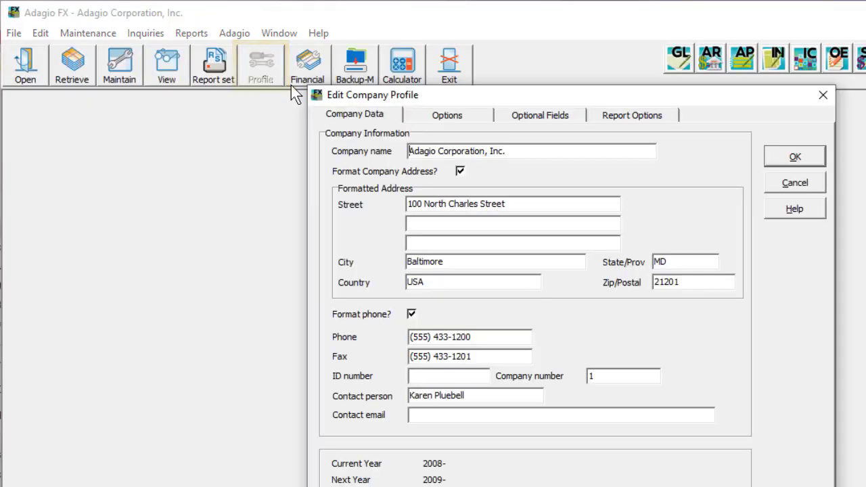
pyautogui.click(414, 116)
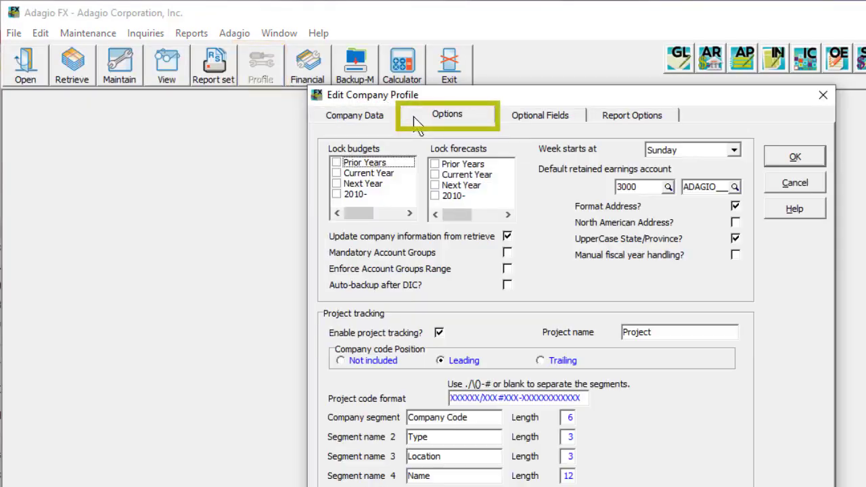
pyautogui.click(735, 255)
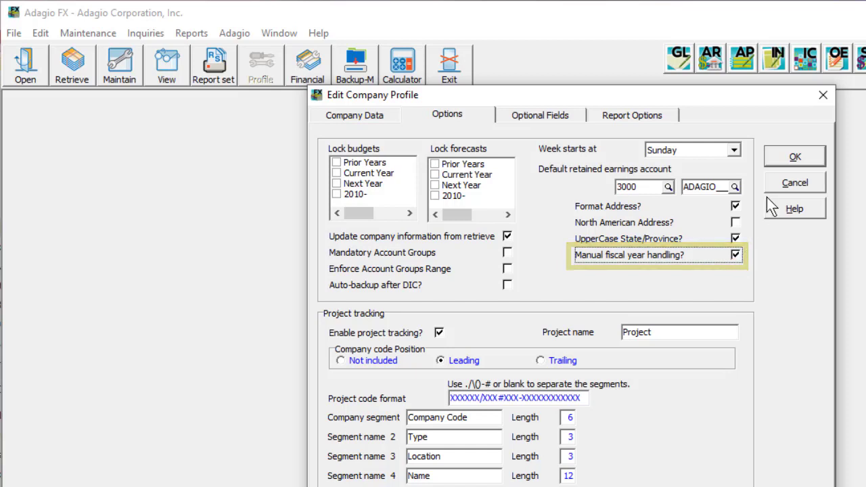
pyautogui.click(777, 162)
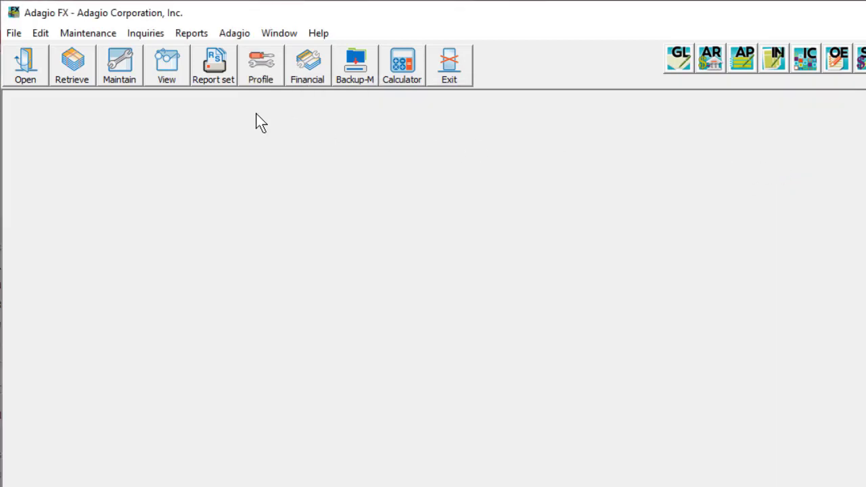
pyautogui.click(113, 35)
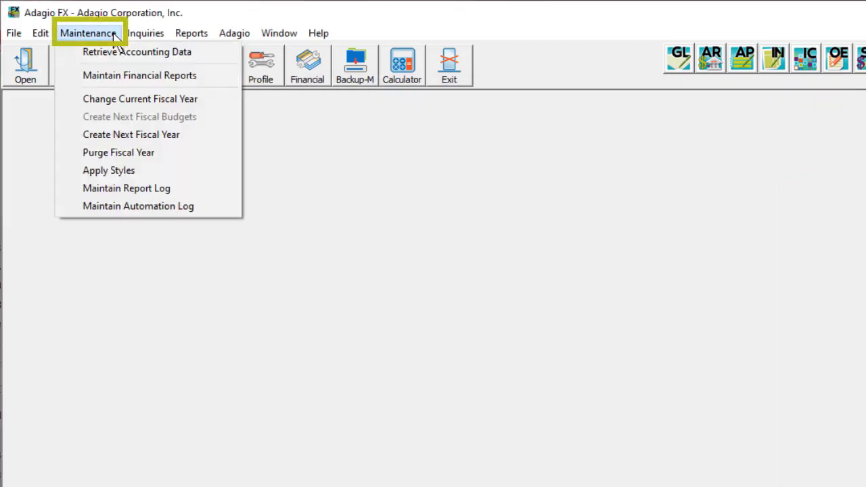
# Create the next fiscal year, confirming the backup prompt, and open the function for changing the current fiscal year.
pyautogui.click(181, 135)
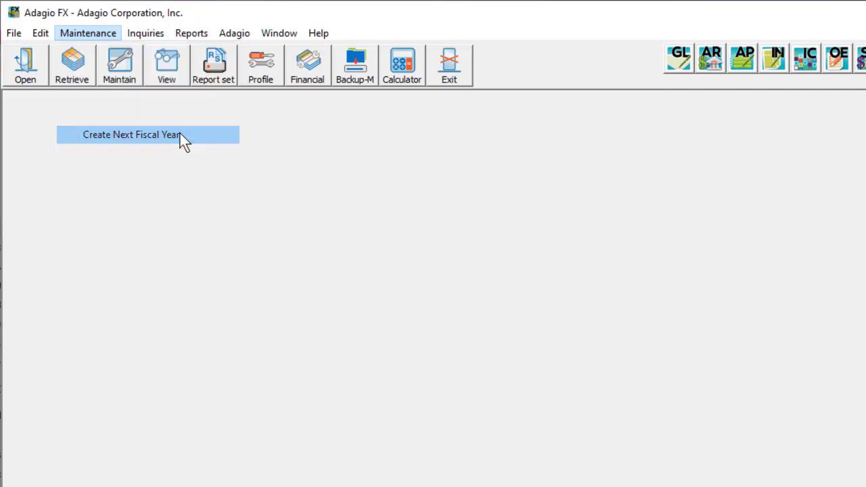
pyautogui.click(753, 294)
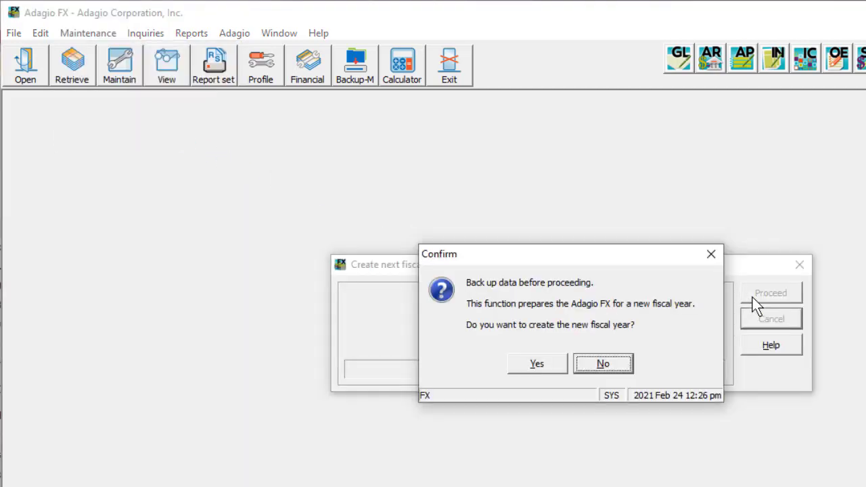
pyautogui.click(551, 367)
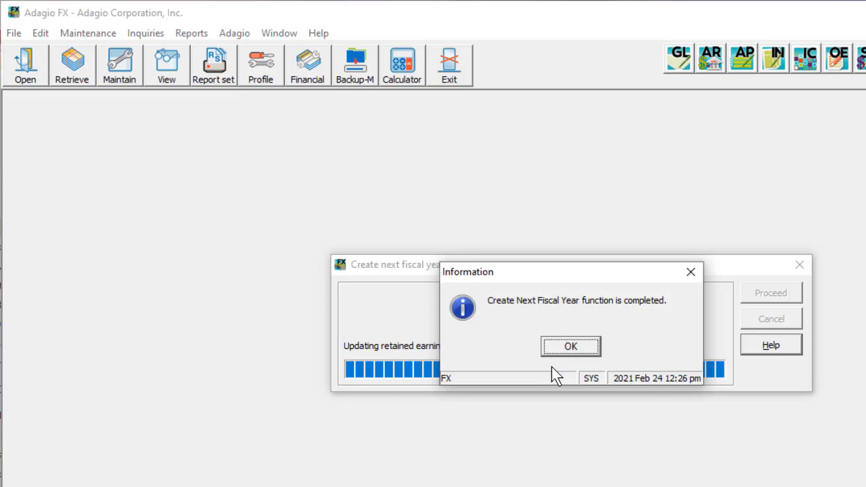
pyautogui.click(551, 354)
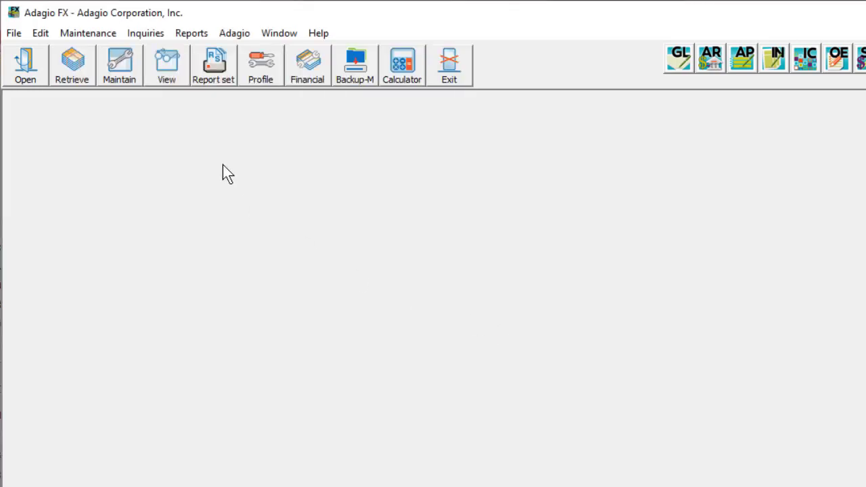
pyautogui.click(109, 33)
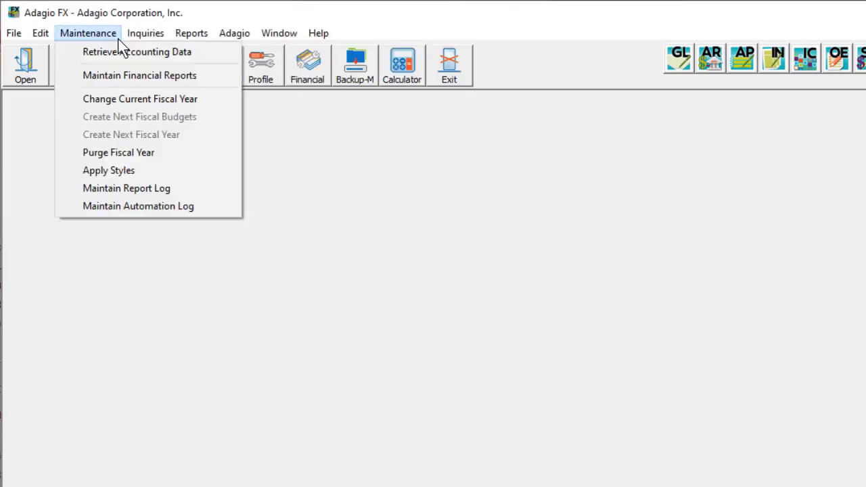
pyautogui.click(191, 101)
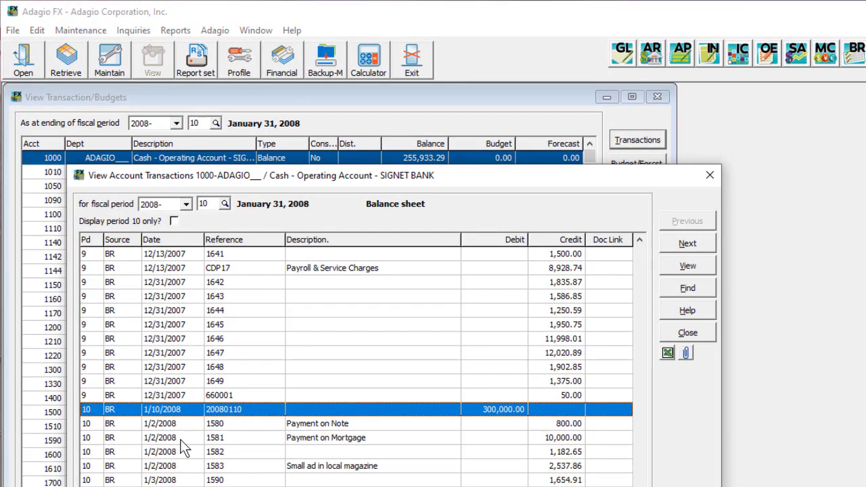
# Start a grid search in the account 1000 transactions, review the available search methods, and switch the searched column to Description.
pyautogui.click(240, 382)
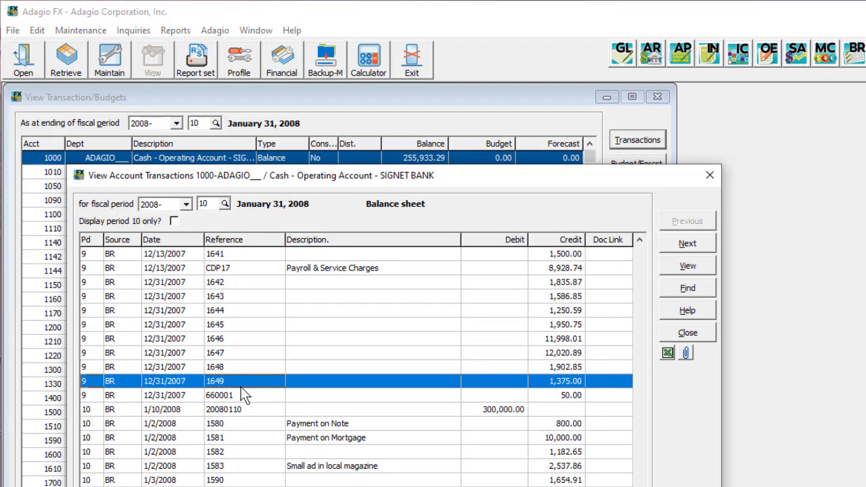
pyautogui.hotkey('ctrl', 'f')
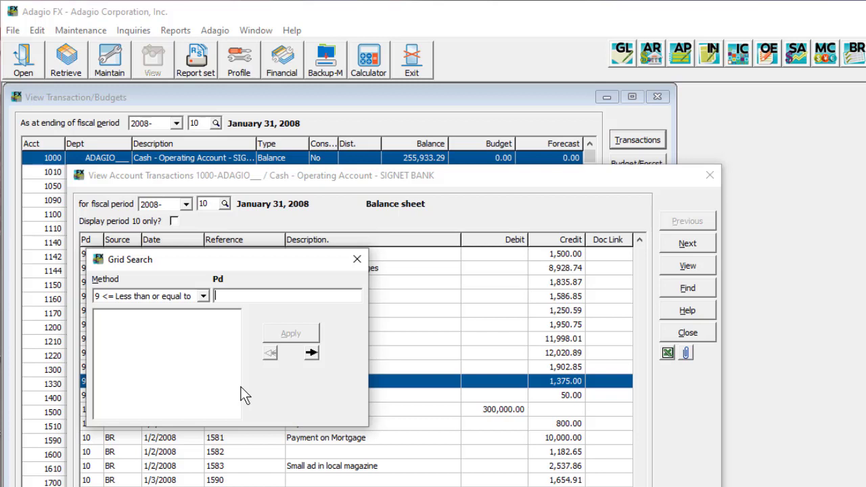
pyautogui.click(203, 297)
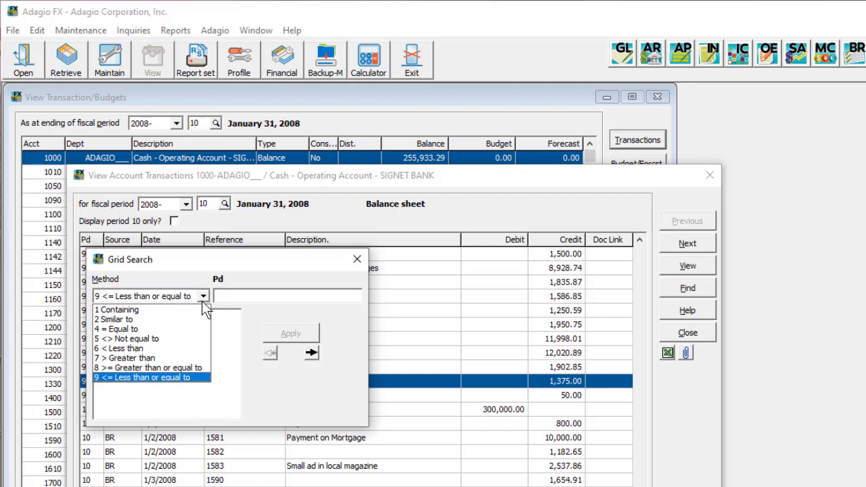
pyautogui.click(301, 294)
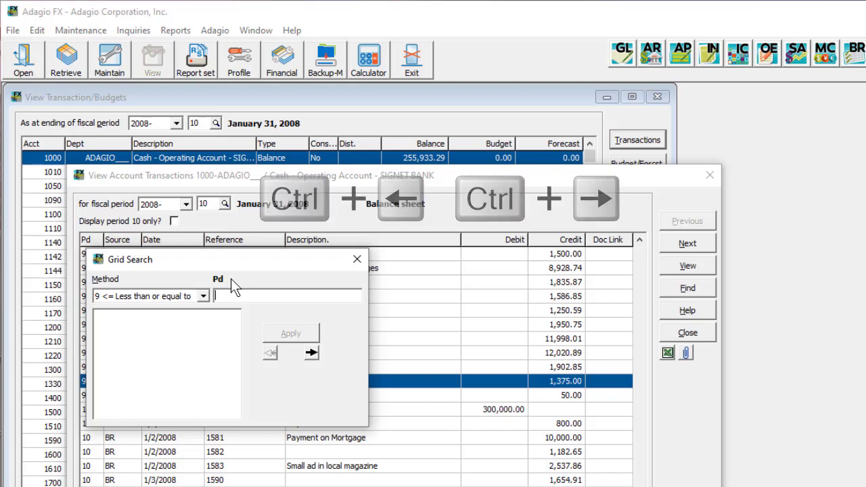
pyautogui.hotkey('ctrl', 'Right')
pyautogui.hotkey('ctrl', 'Right')
pyautogui.hotkey('ctrl', 'Right')
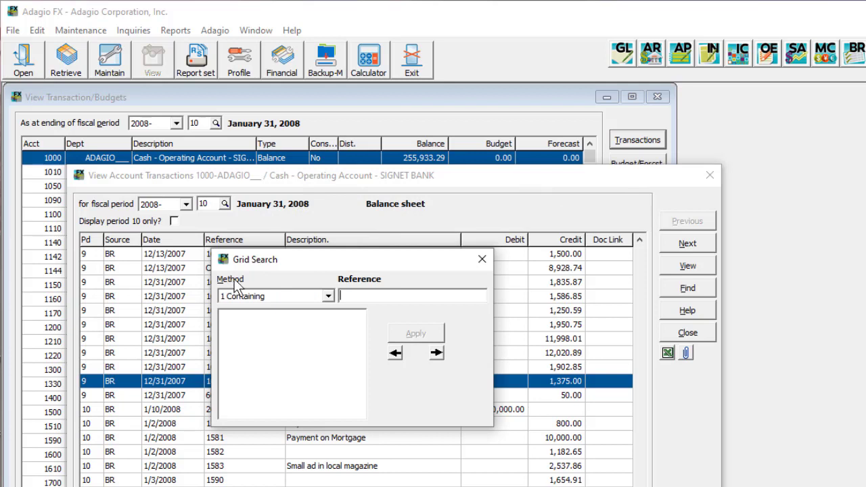
pyautogui.click(433, 352)
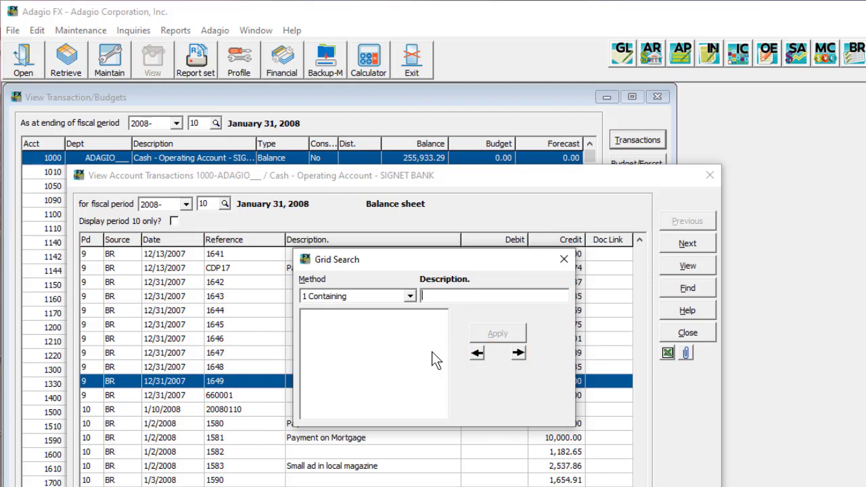
# Filter the account 1000 transactions to those whose description contains "pay".
pyautogui.write('p')
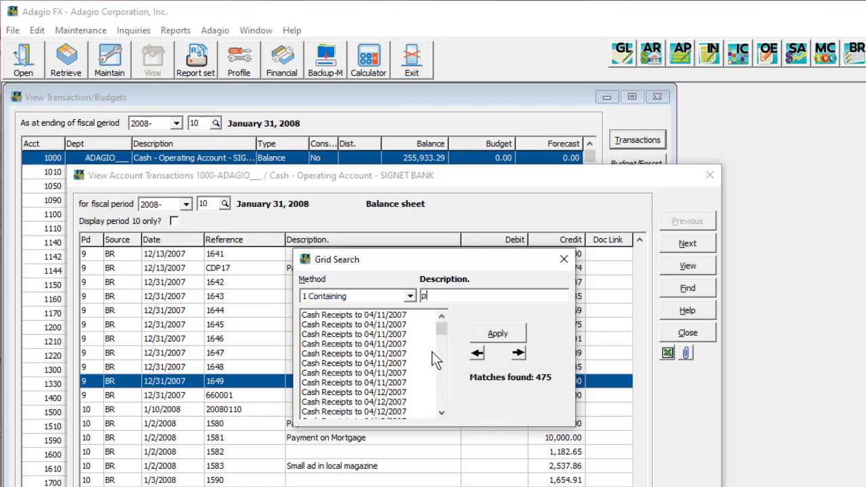
pyautogui.write('ay')
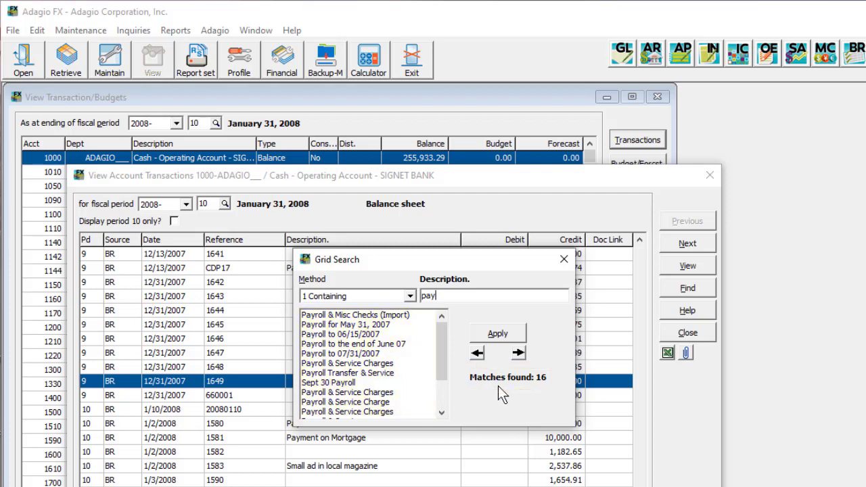
pyautogui.press('BackSpace')
pyautogui.press('BackSpace')
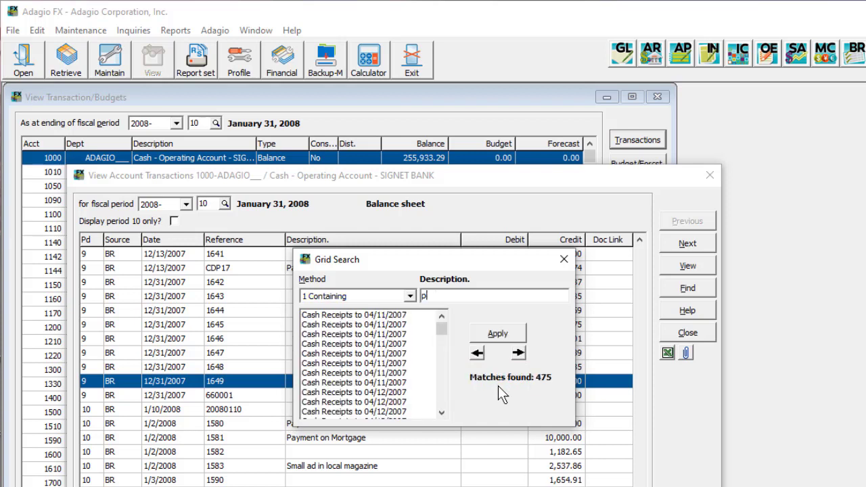
pyautogui.write('ay')
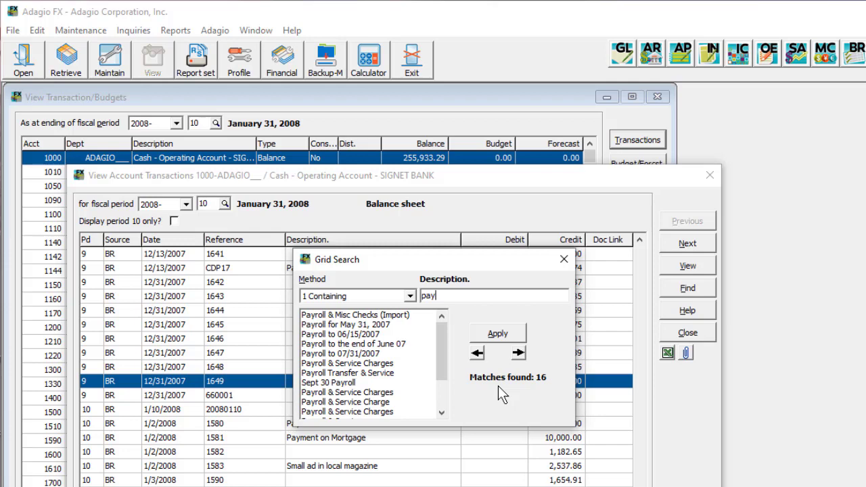
pyautogui.click(496, 337)
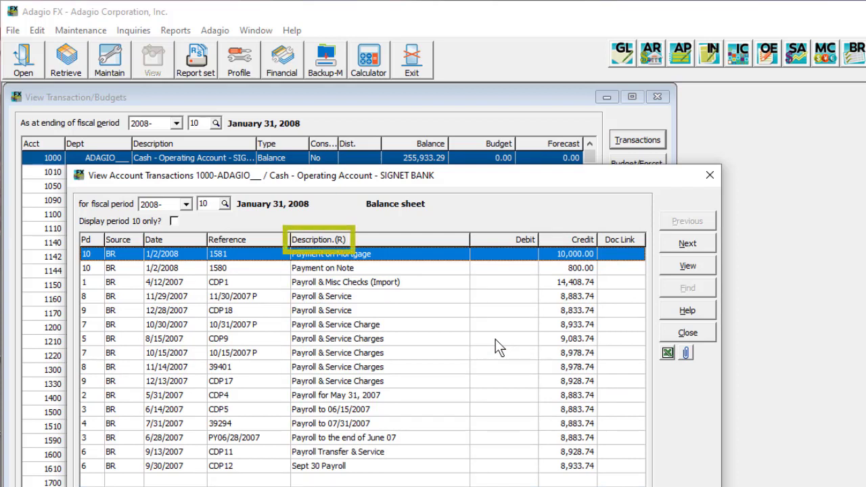
# Narrow the filtered transactions further to those whose reference contains "CDP".
pyautogui.click(351, 240)
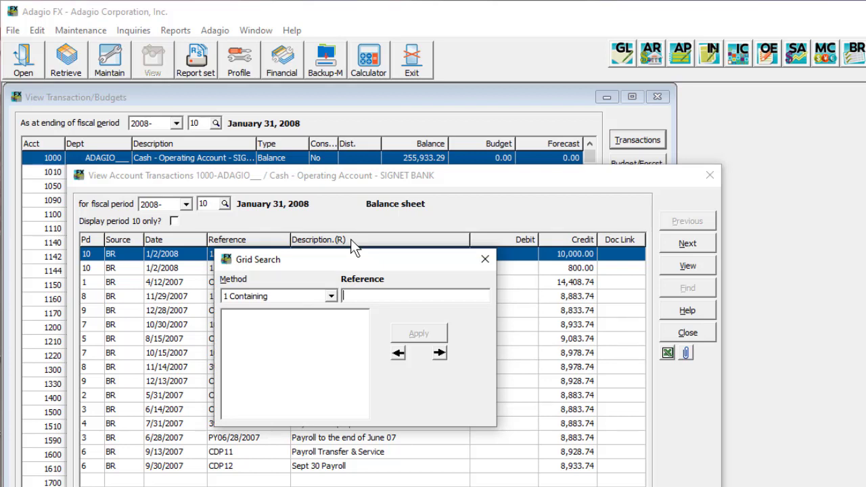
pyautogui.write('CDP')
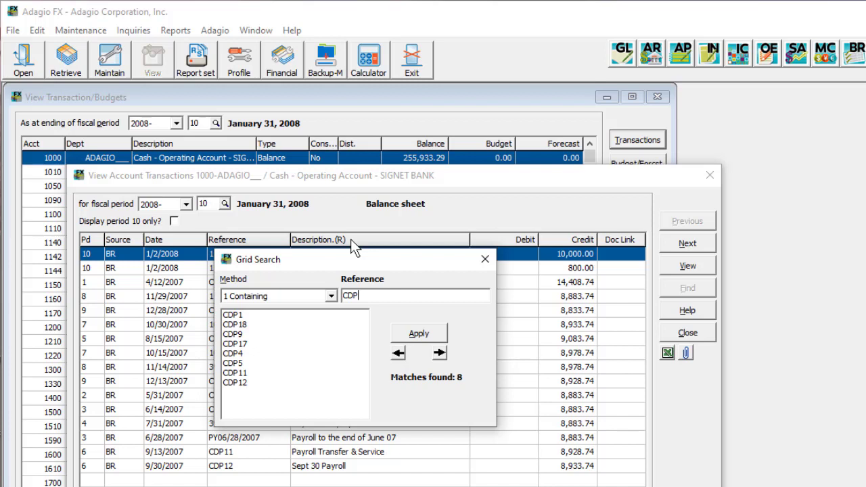
pyautogui.click(406, 333)
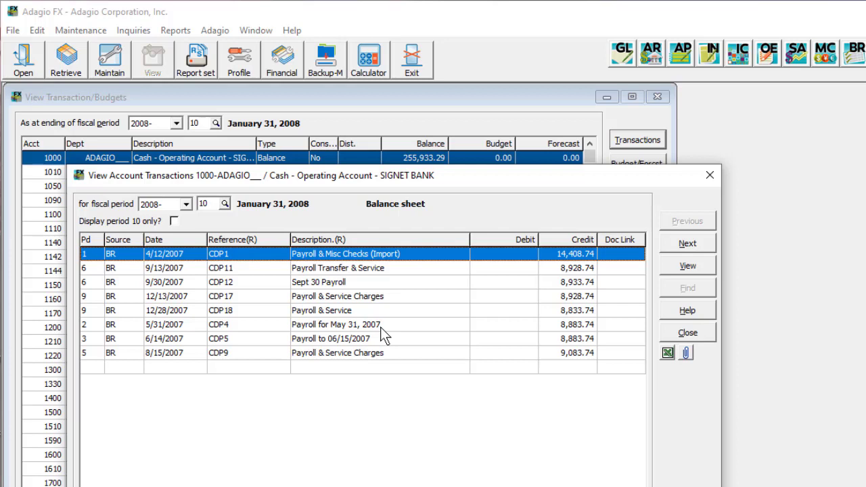
# Undo the reference filter, and reopen the account 1000 transactions with a new grid search on the Description column.
pyautogui.hotkey('ctrl', 'z')
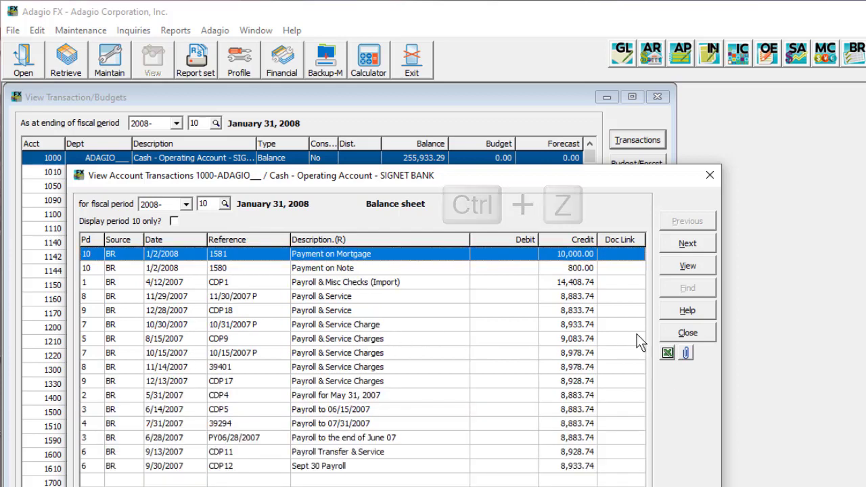
pyautogui.click(668, 333)
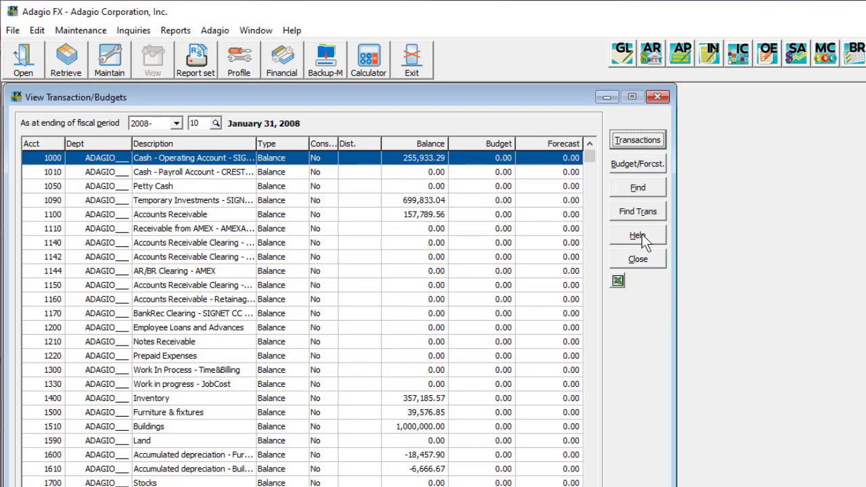
pyautogui.click(626, 140)
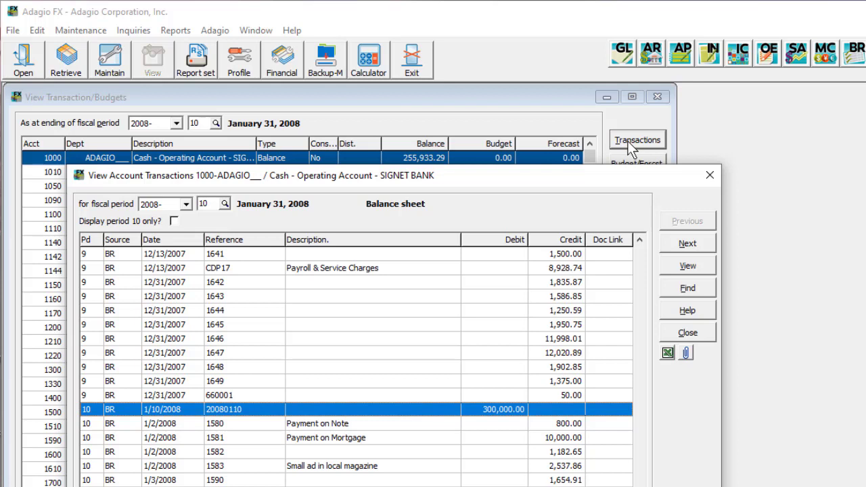
pyautogui.hotkey('alt', 'f')
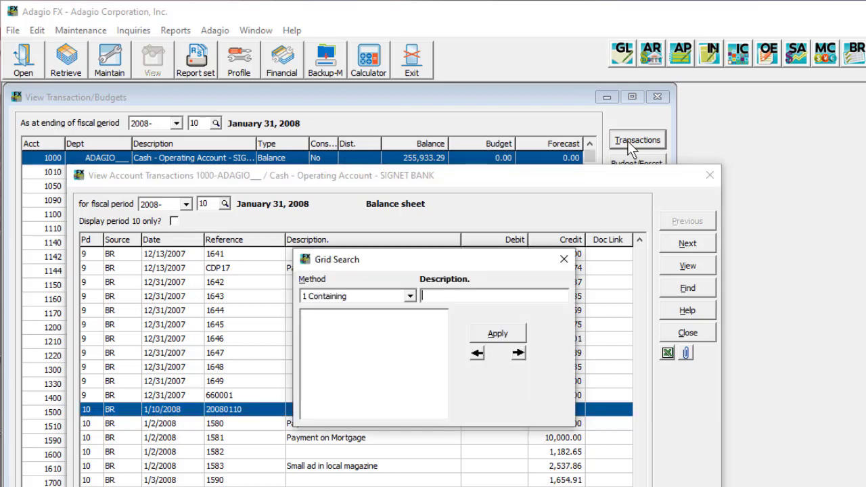